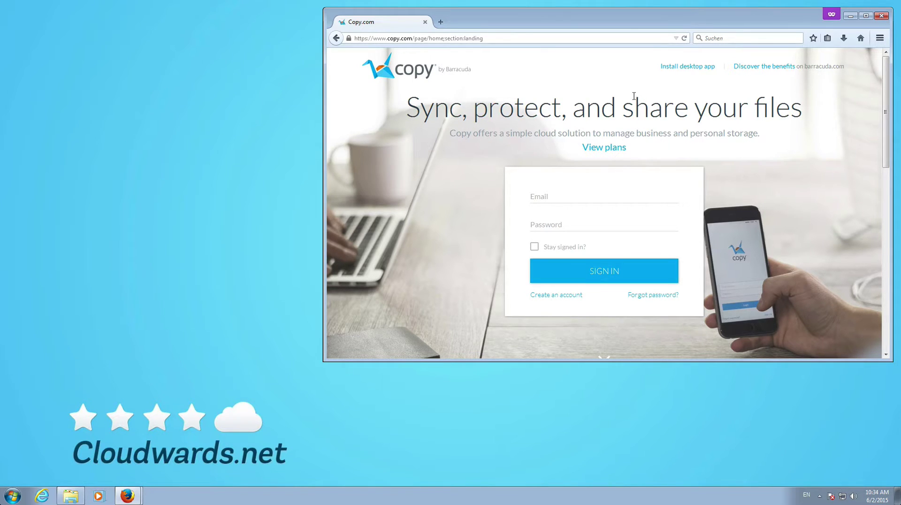
Review the pricing plans from the landing page, then close them to reach Personal Files
{"action": "left_click", "coordinate": [585, 146]}
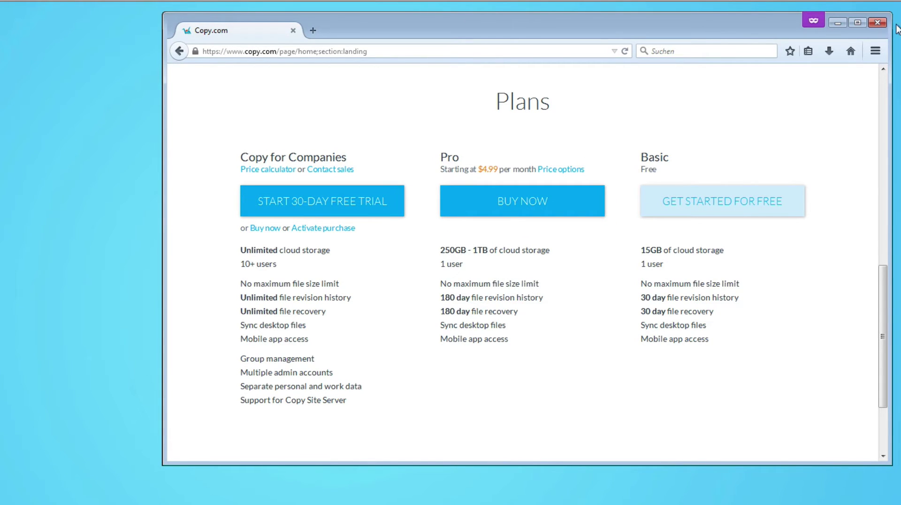
{"action": "left_click", "coordinate": [878, 23]}
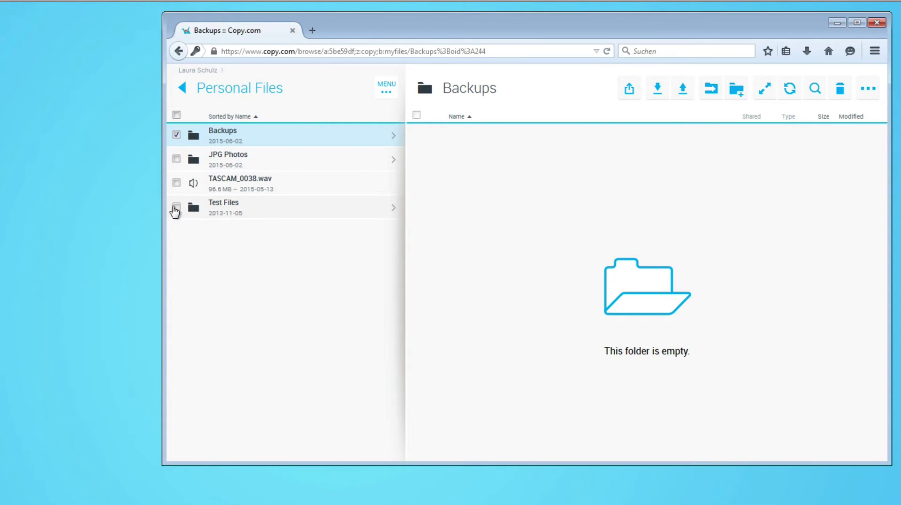
Open Test Files and scroll through its documents, such as 100111_Teilnehmer_Tipi - Kopie.xlsx and the Jour Fixe files
{"action": "left_click", "coordinate": [263, 205]}
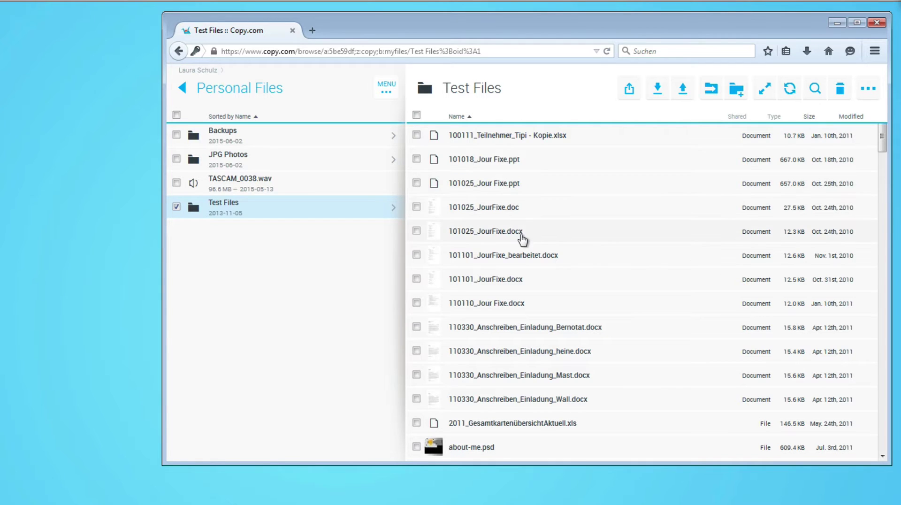
{"action": "scroll", "coordinate": [522, 240], "scroll_direction": "down", "scroll_amount": 1}
{"action": "scroll", "coordinate": [521, 239], "scroll_direction": "down", "scroll_amount": 4}
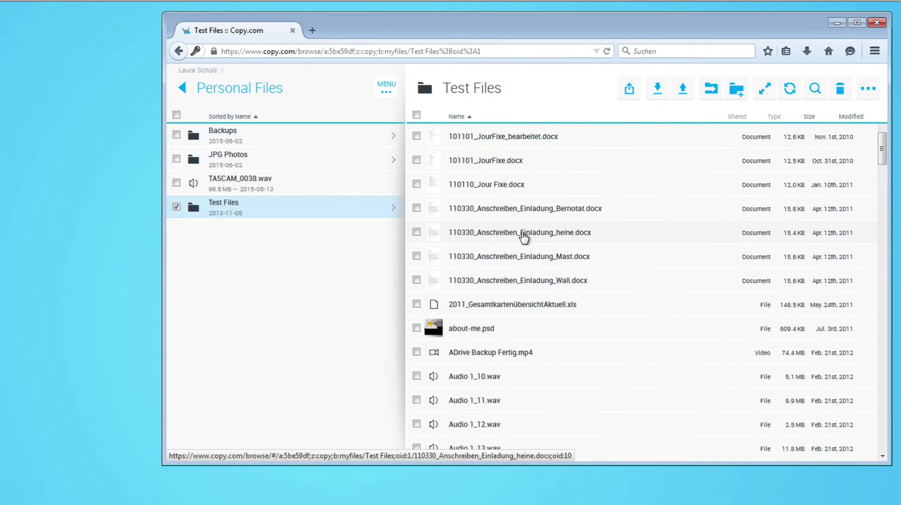
{"action": "scroll", "coordinate": [536, 206], "scroll_direction": "up", "scroll_amount": 5}
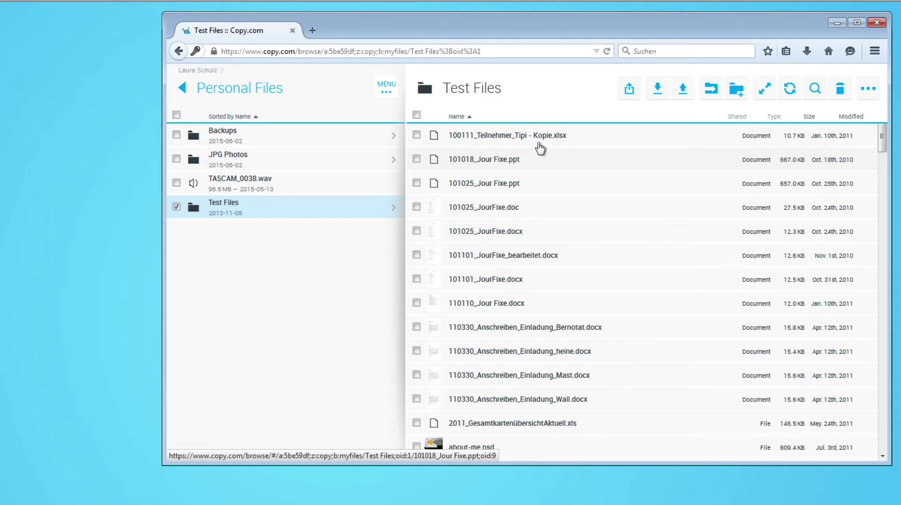
Preview 101018_Jour Fixe.ppt and advance to slide 3 of 11, Interne/Externe Kommunikation
{"action": "left_click", "coordinate": [508, 159]}
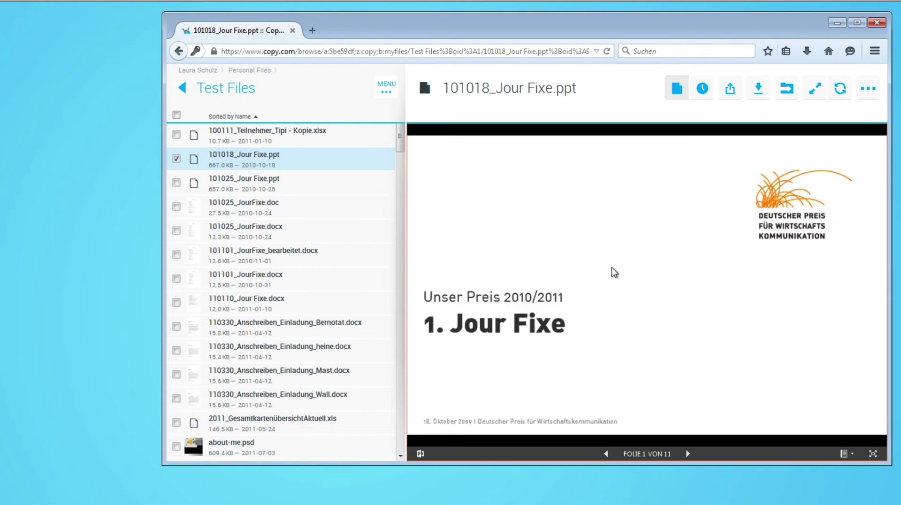
{"action": "left_click", "coordinate": [688, 454]}
{"action": "left_click", "coordinate": [688, 454]}
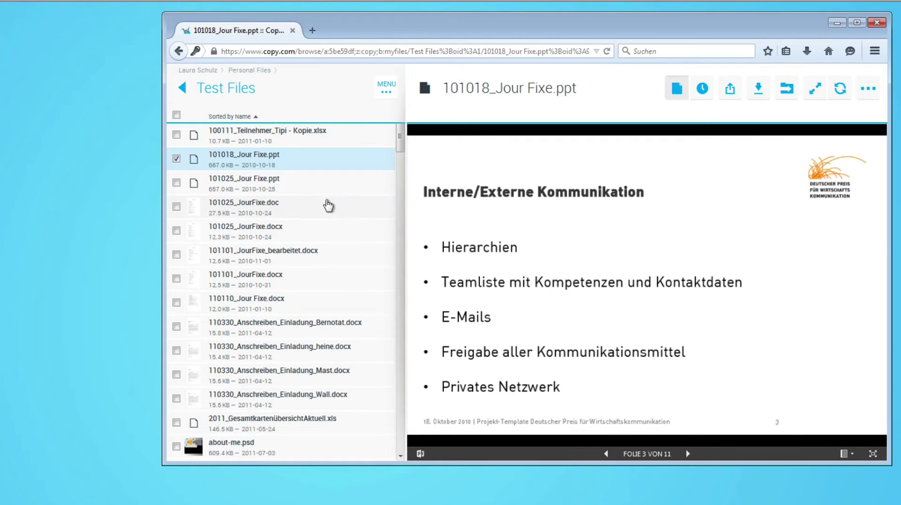
{"action": "scroll", "coordinate": [294, 225], "scroll_direction": "down", "scroll_amount": 2}
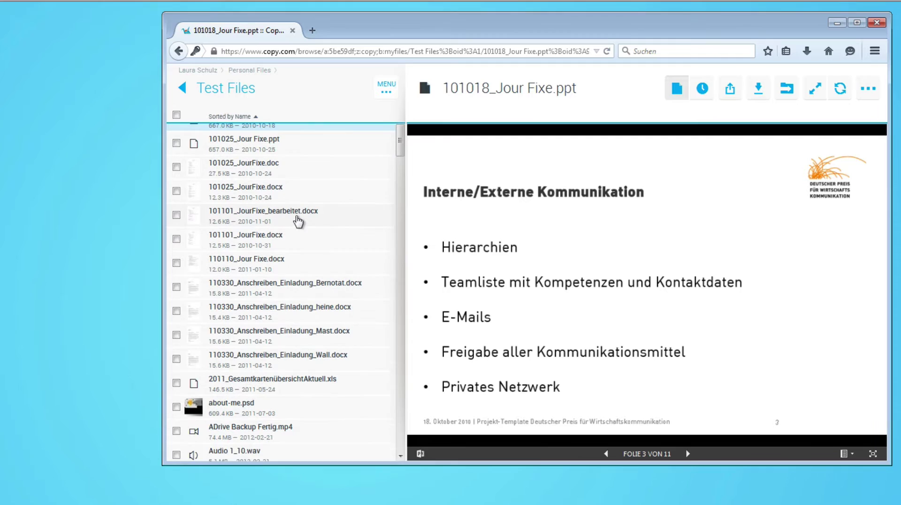
Preview 101101_JourFixe.docx to see the '3. Jour Fixe 01.11.2010' agenda
{"action": "left_click", "coordinate": [247, 240]}
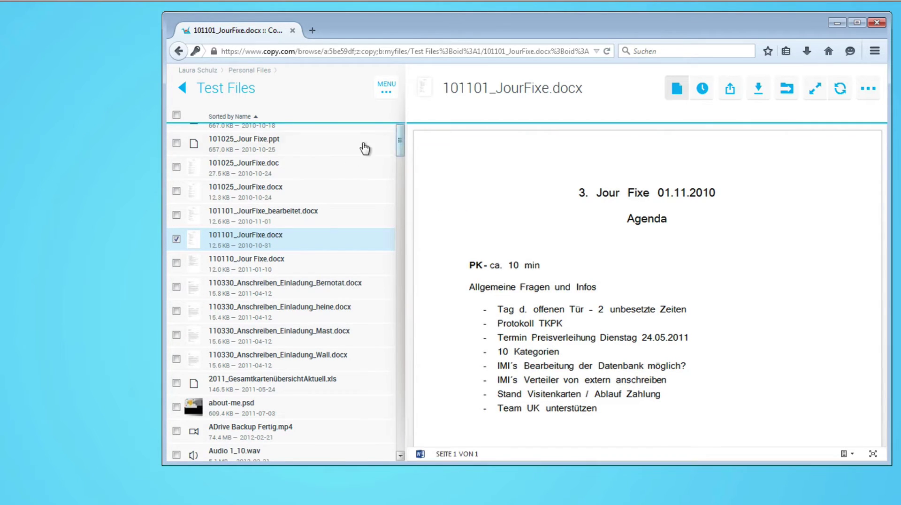
{"action": "scroll", "coordinate": [359, 175], "scroll_direction": "up", "scroll_amount": 1}
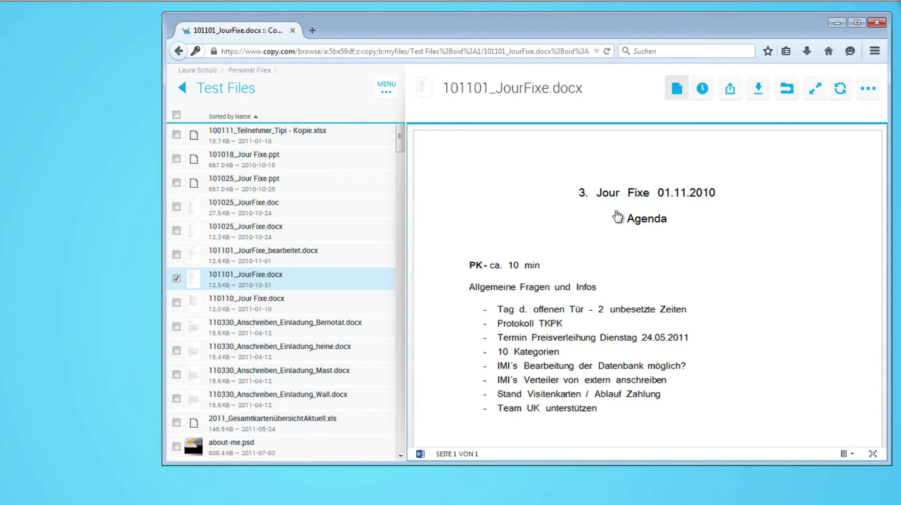
{"action": "left_click", "coordinate": [729, 94]}
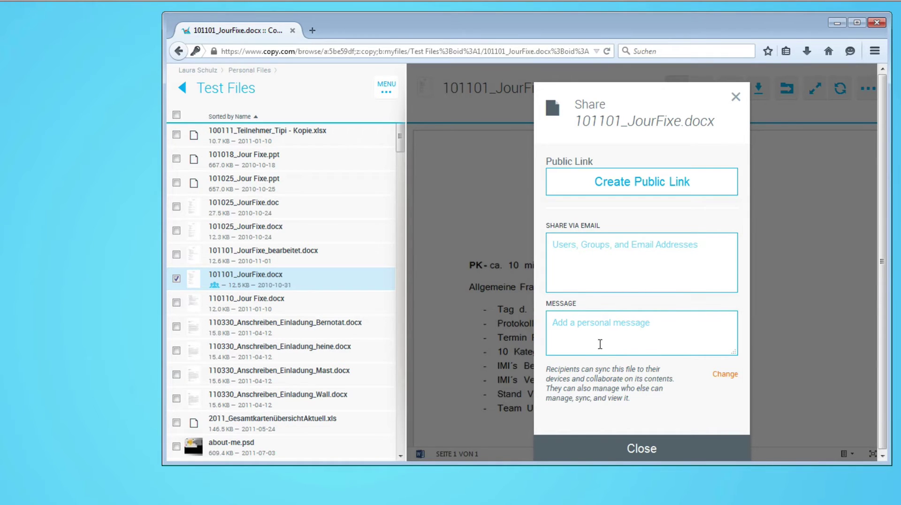
{"action": "left_click", "coordinate": [657, 452]}
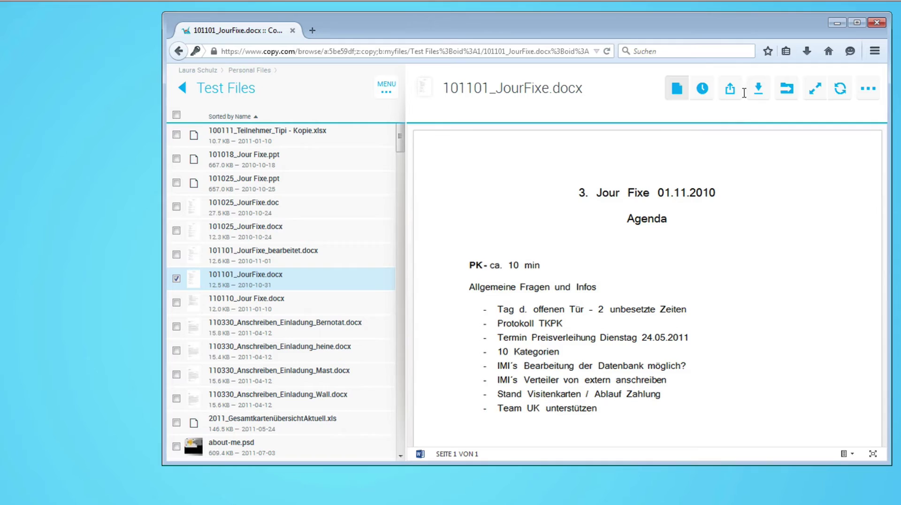
{"action": "left_click", "coordinate": [219, 94]}
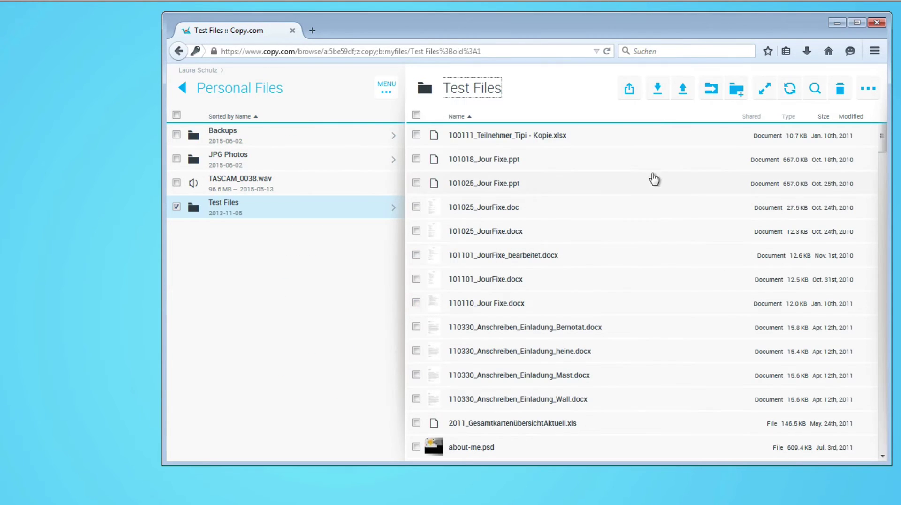
{"action": "left_click", "coordinate": [682, 89]}
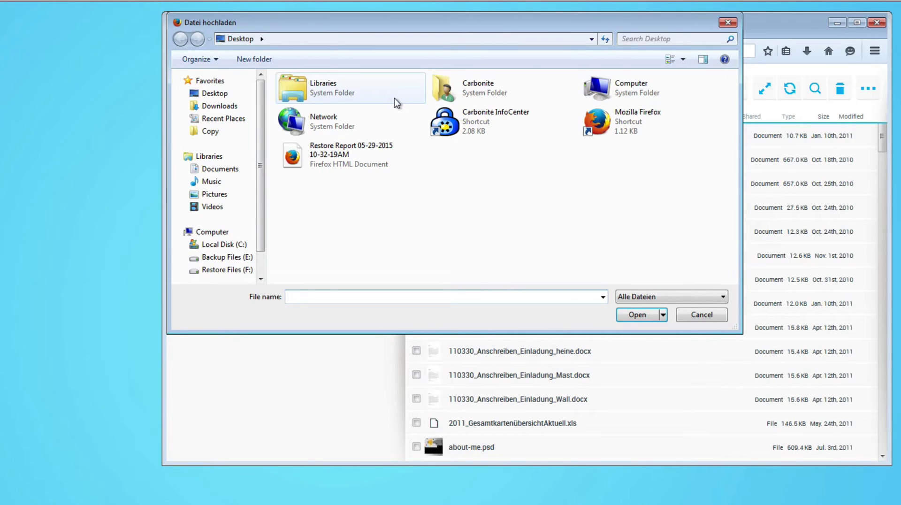
{"action": "left_click", "coordinate": [227, 257]}
{"action": "left_click_drag", "start_coordinate": [297, 190], "coordinate": [302, 84]}
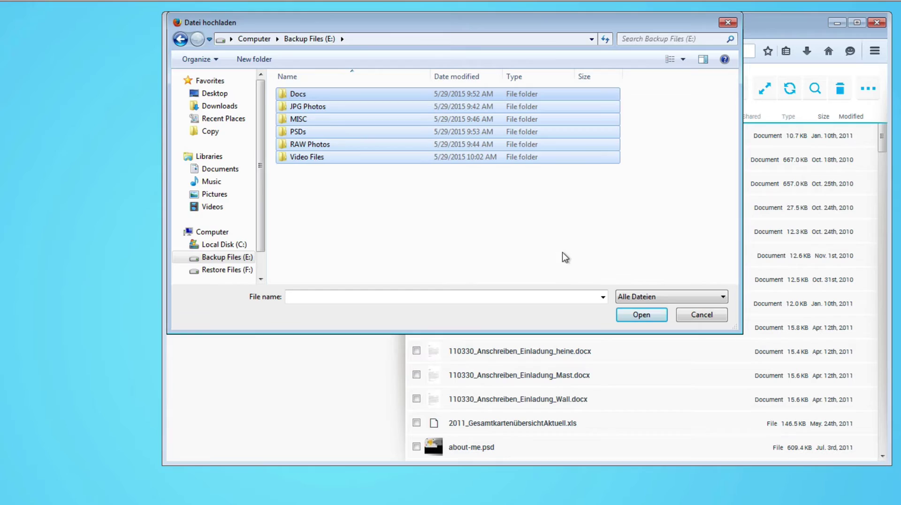
{"action": "left_click", "coordinate": [635, 312]}
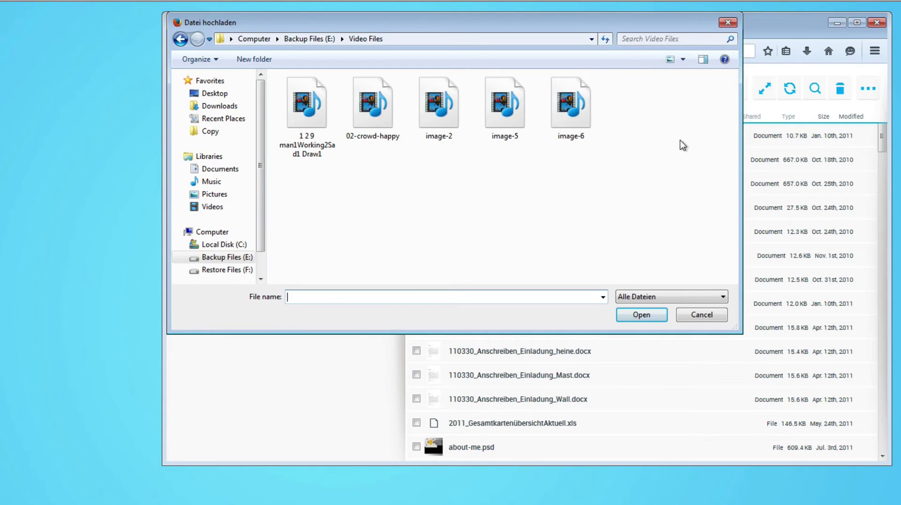
{"action": "left_click", "coordinate": [725, 24]}
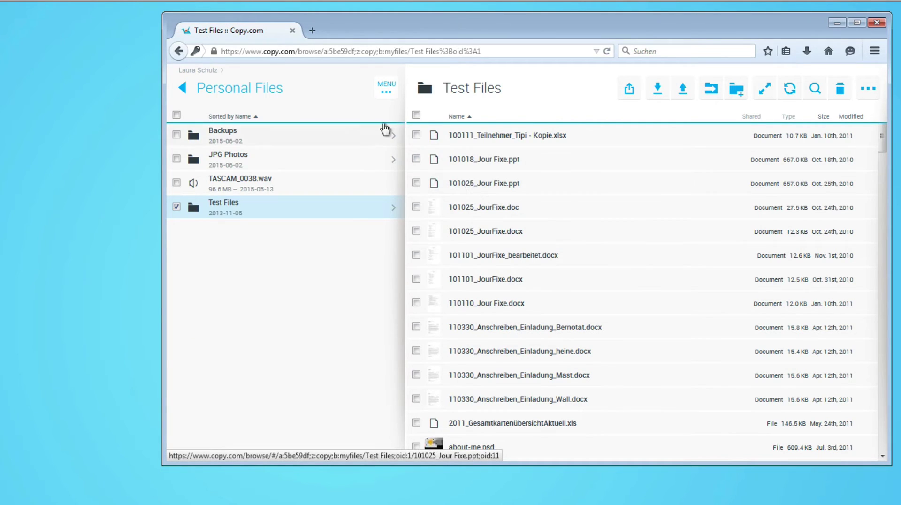
View the local Copy sync folder, then open Backup Files (E:) and drag five folders toward Favorites
{"action": "left_click", "coordinate": [387, 93]}
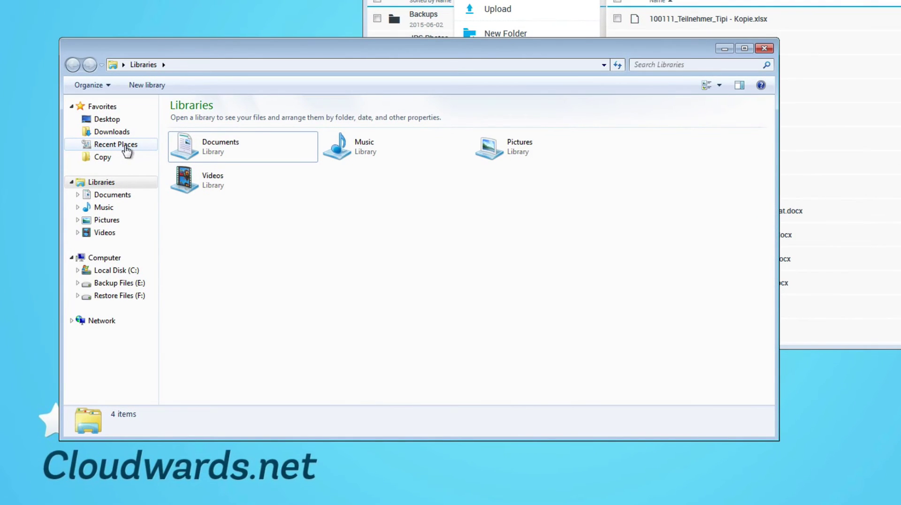
{"action": "left_click", "coordinate": [112, 162]}
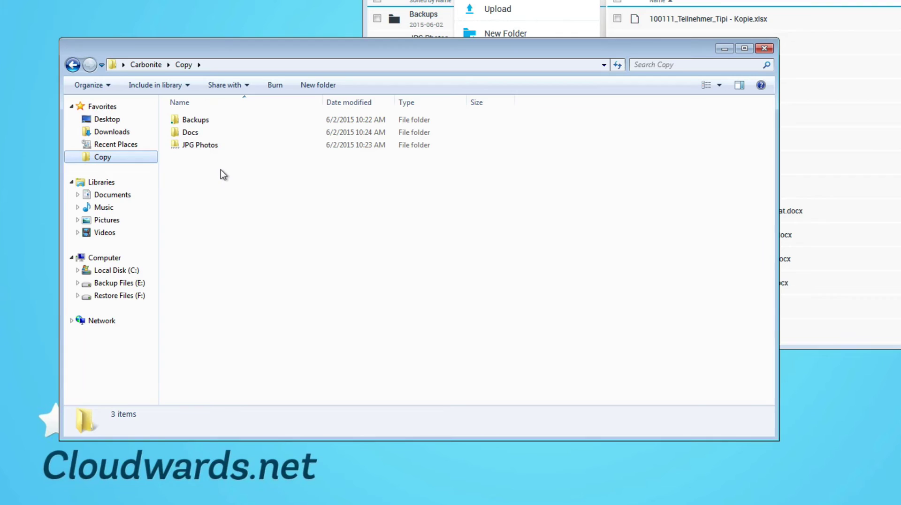
{"action": "mouse_move", "coordinate": [205, 146]}
{"action": "left_click", "coordinate": [124, 284]}
{"action": "left_click_drag", "start_coordinate": [201, 245], "coordinate": [199, 133]}
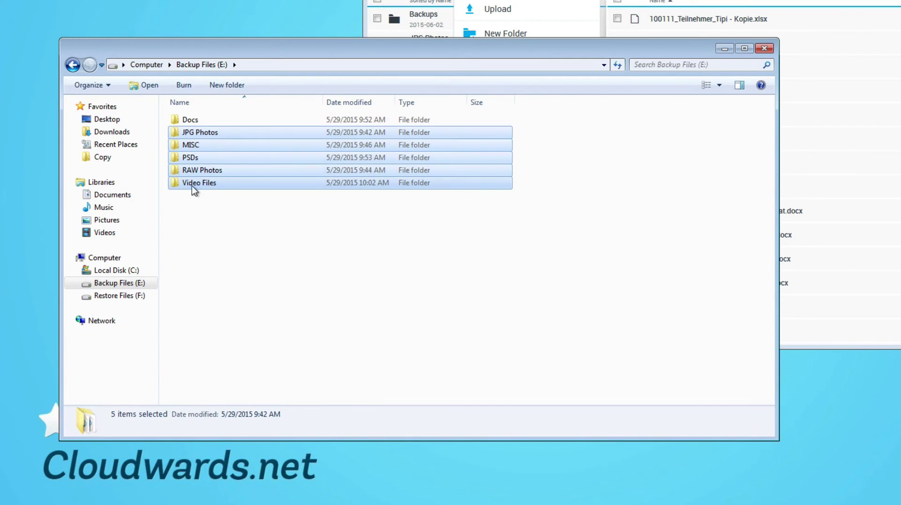
{"action": "left_click_drag", "start_coordinate": [192, 185], "coordinate": [217, 190]}
{"action": "left_click", "coordinate": [257, 274]}
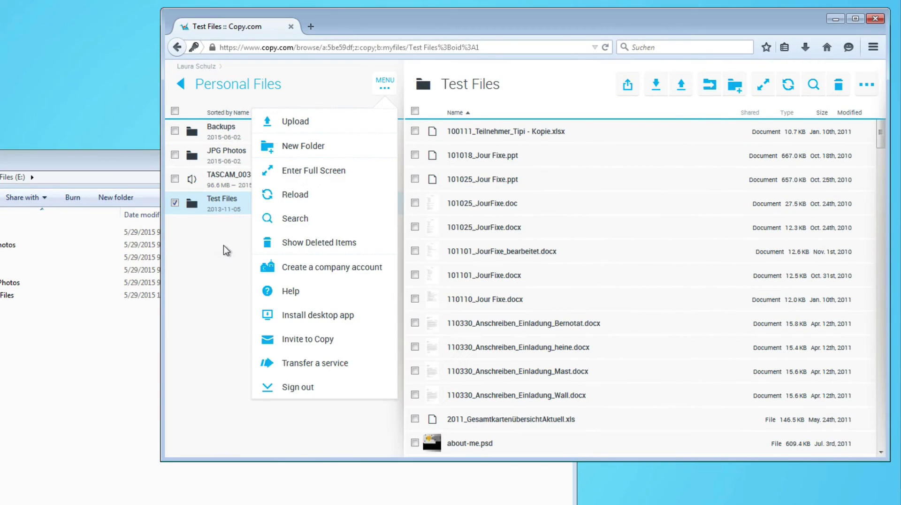
Bring Explorer forward on the Copy folder holding Backups, Docs and the 1.18 GB JPG Photos
{"action": "left_click_drag", "start_coordinate": [228, 247], "coordinate": [225, 255]}
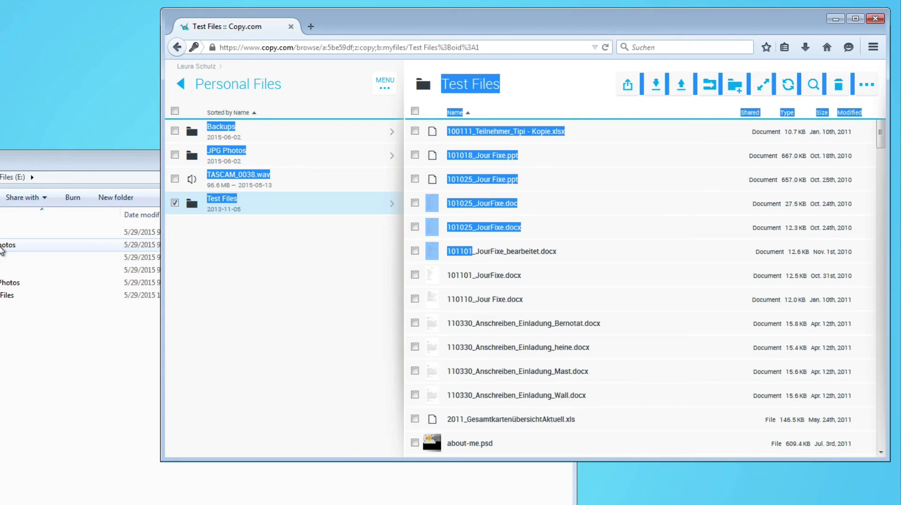
{"action": "left_click", "coordinate": [1, 334]}
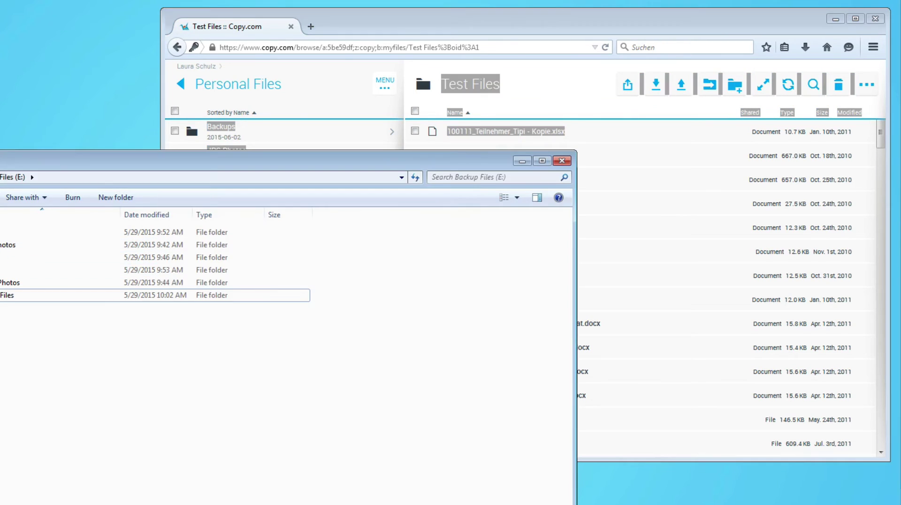
{"action": "double_click", "coordinate": [4, 295]}
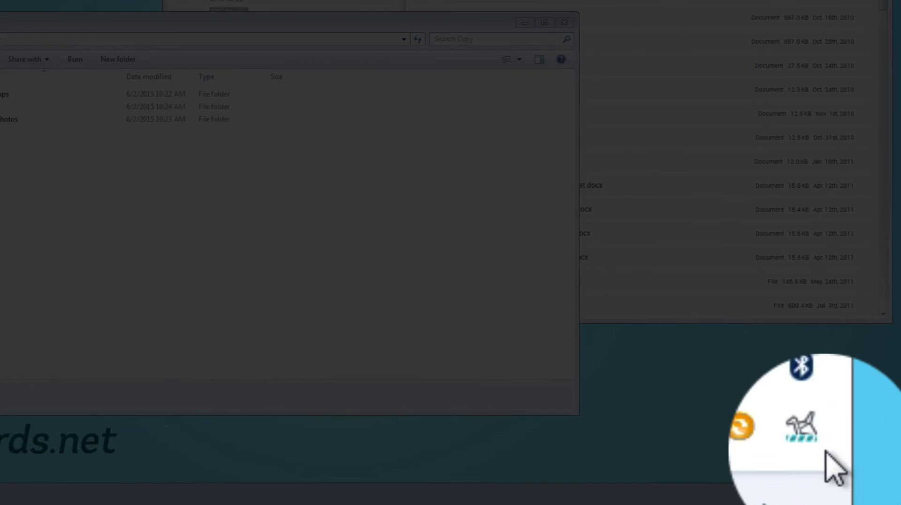
Check the Copy client status showing 1.1 GB of 200 GB used and upload progress, then dismiss it
{"action": "right_click", "coordinate": [819, 448]}
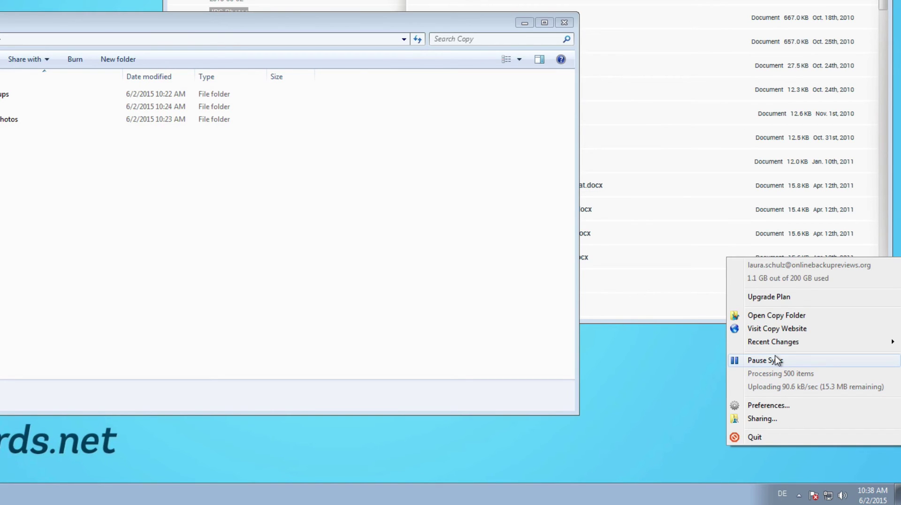
{"action": "left_click", "coordinate": [279, 229]}
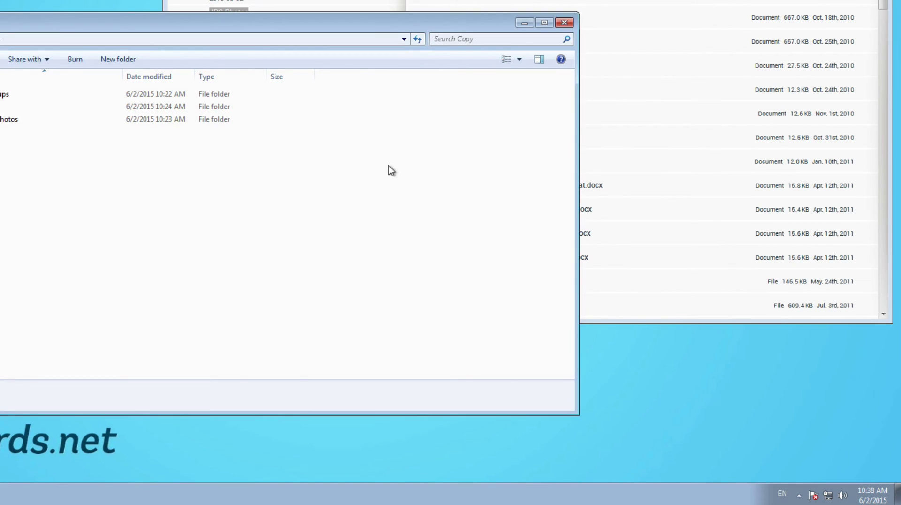
Close Explorer, browse JPG Photos > Mexiko > 128MB > 100PENTX, then go back up to JPG Photos
{"action": "left_click", "coordinate": [565, 23]}
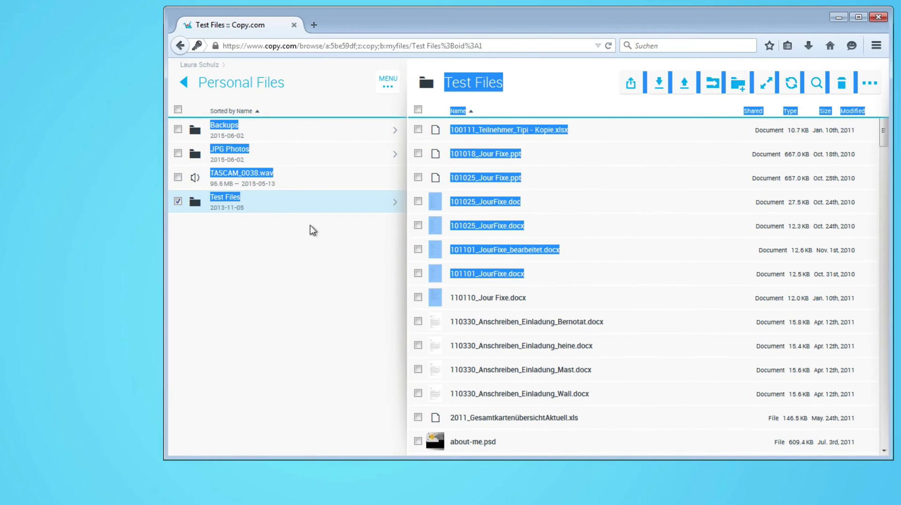
{"action": "left_click", "coordinate": [231, 149]}
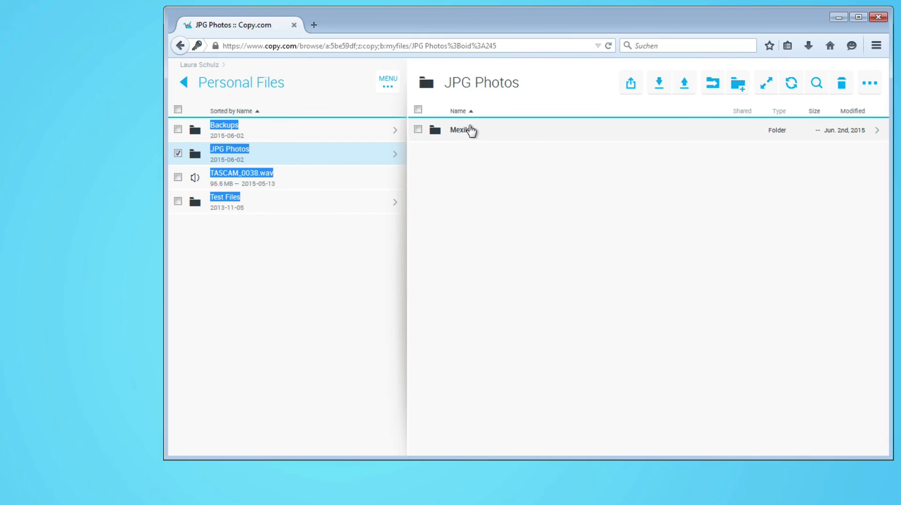
{"action": "left_click", "coordinate": [465, 128]}
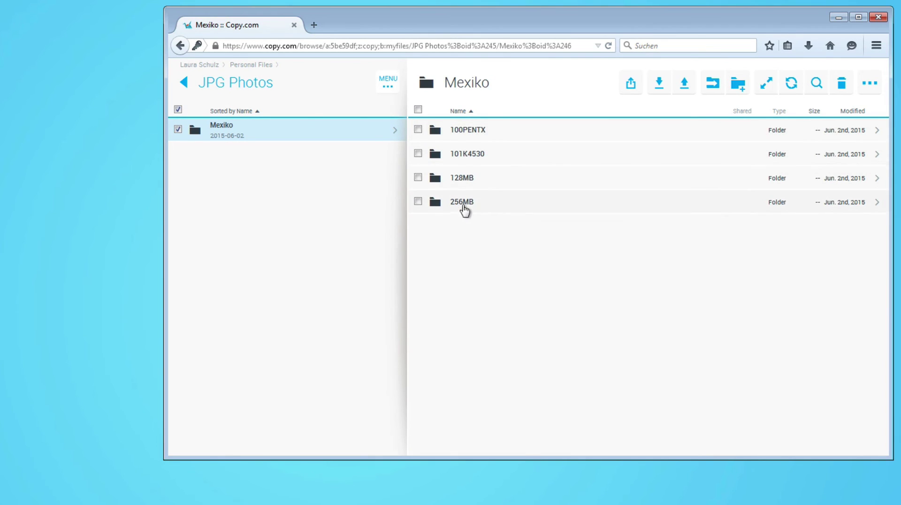
{"action": "left_click", "coordinate": [462, 178]}
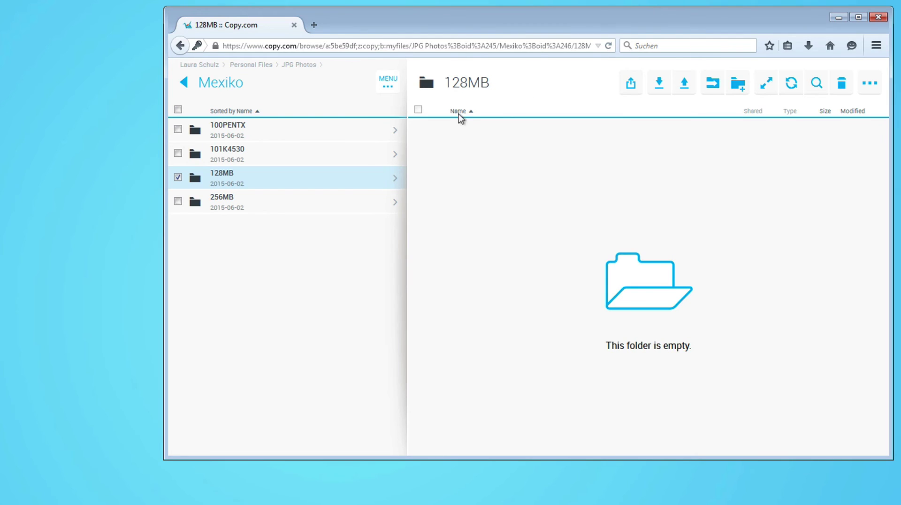
{"action": "left_click", "coordinate": [243, 132]}
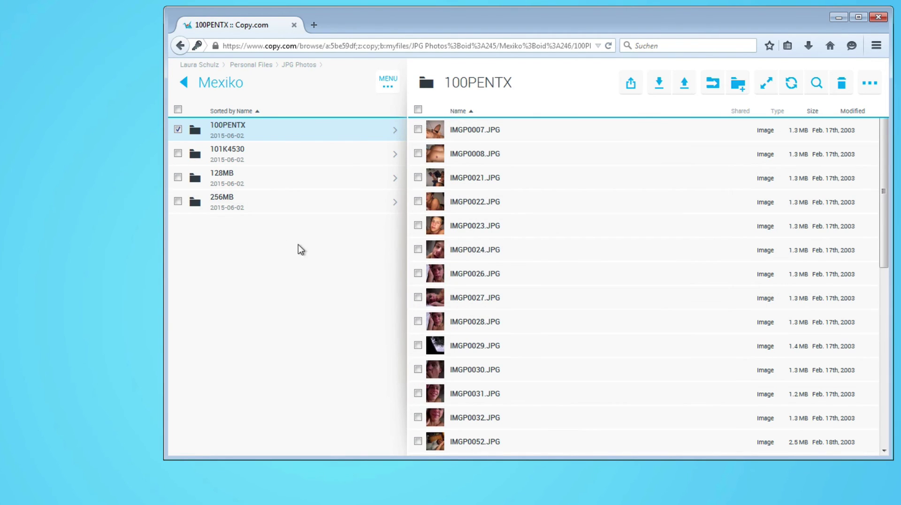
{"action": "left_click", "coordinate": [183, 82]}
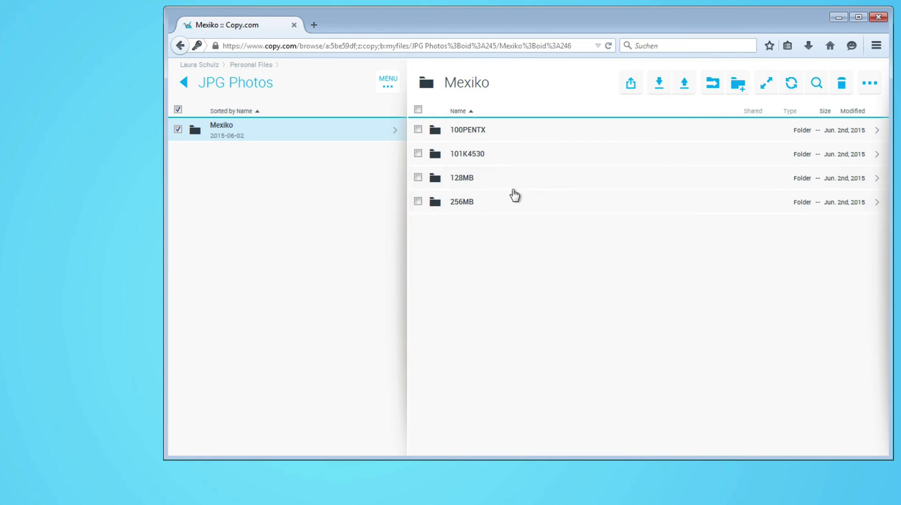
{"action": "double_click", "coordinate": [182, 82]}
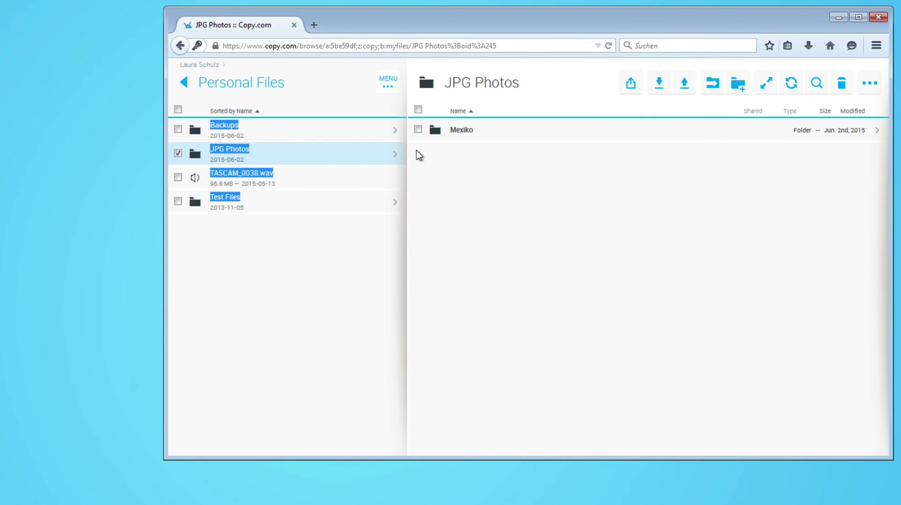